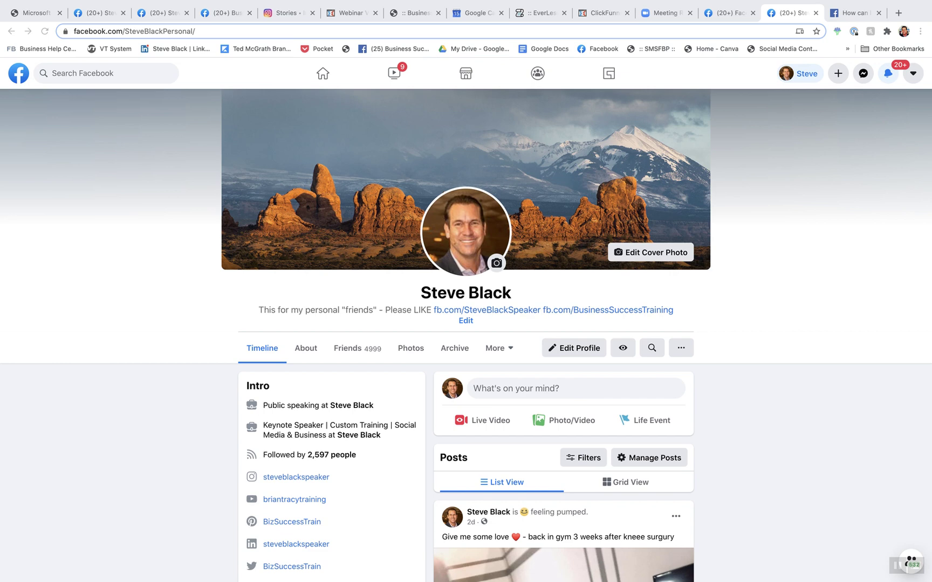
# Select the phrase 'Switch to Classic Facebook' in the Help Center article
pyautogui.hotkey('ctrl', 'Tab')
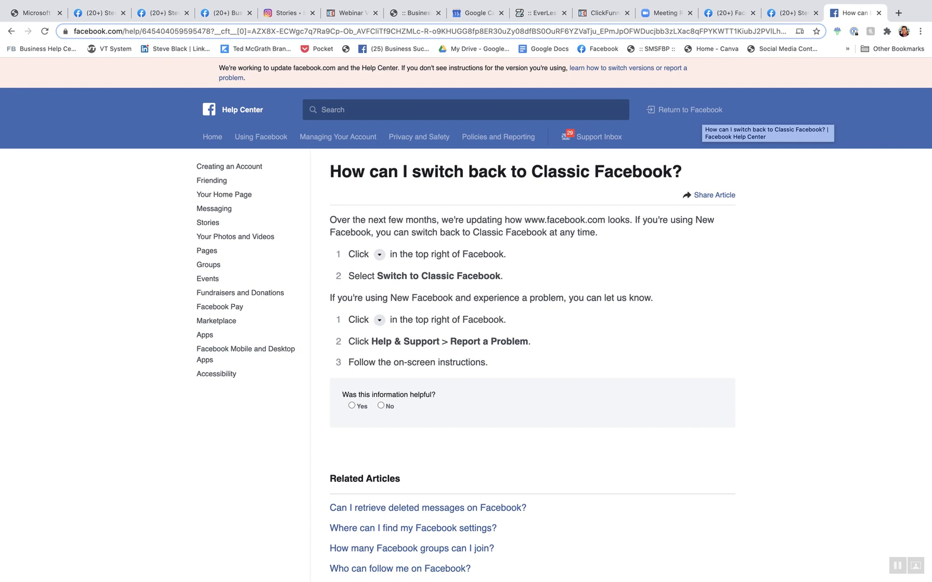
pyautogui.moveTo(377, 276); pyautogui.dragTo(499, 276)
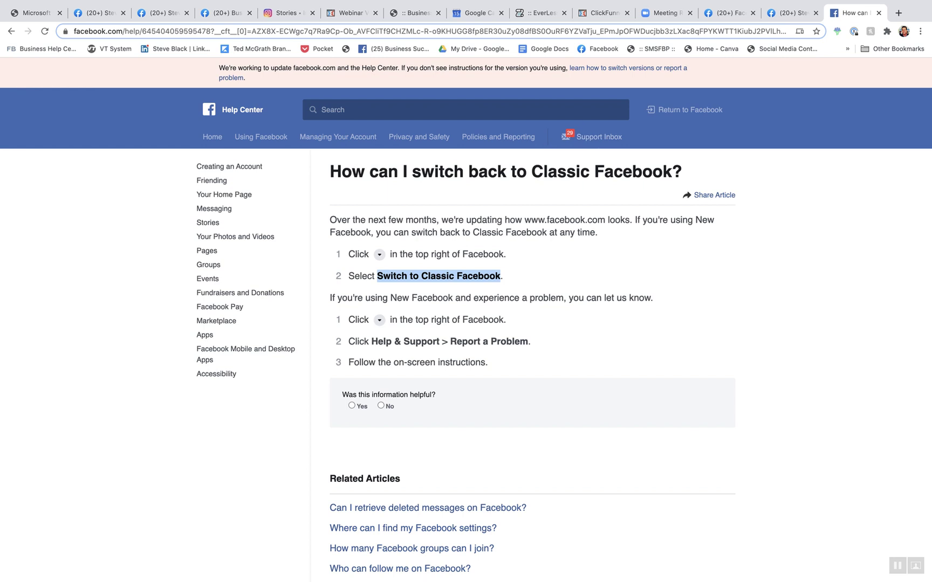
# From the profile's account menu, start Give Feedback > Something went wrong with area New User Experiences
pyautogui.click(792, 13)
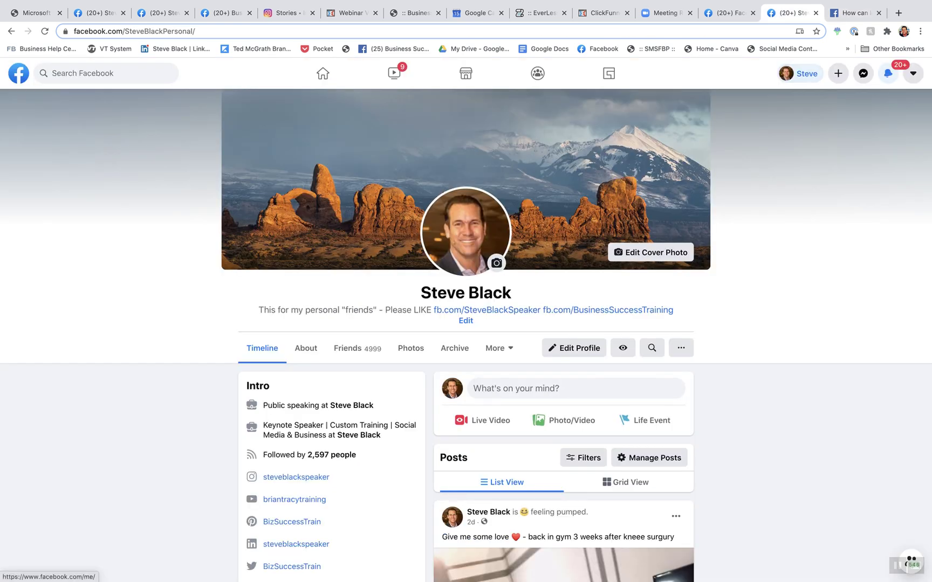
pyautogui.click(913, 73)
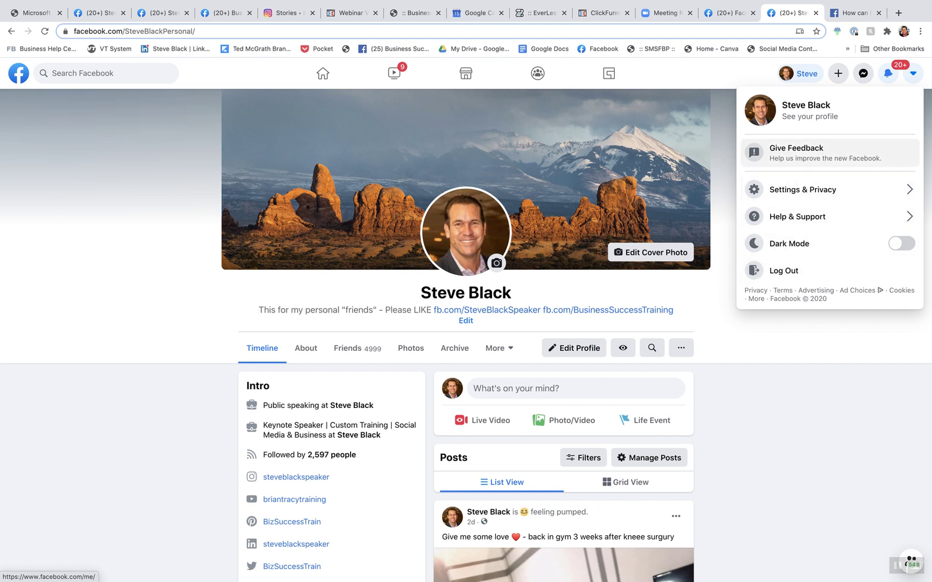
pyautogui.click(797, 152)
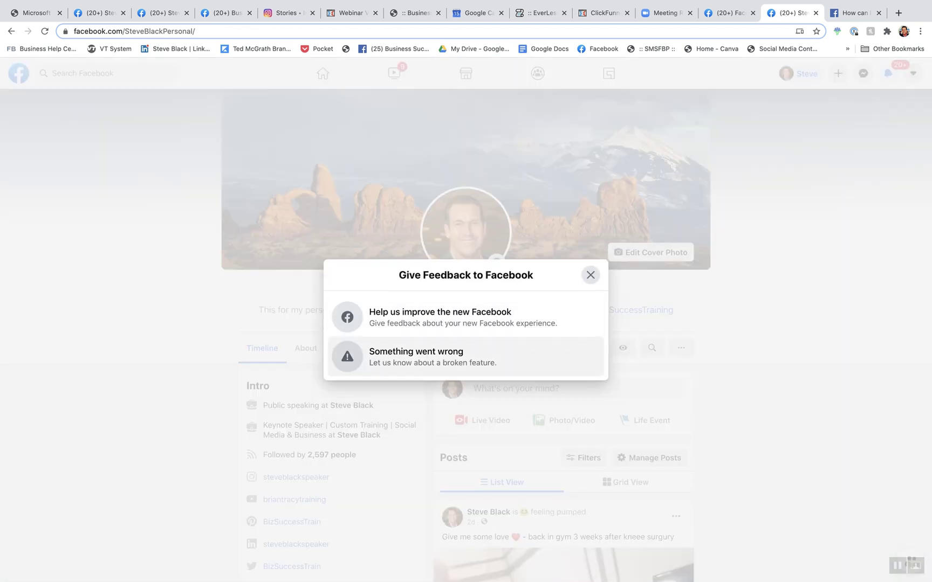
pyautogui.click(415, 356)
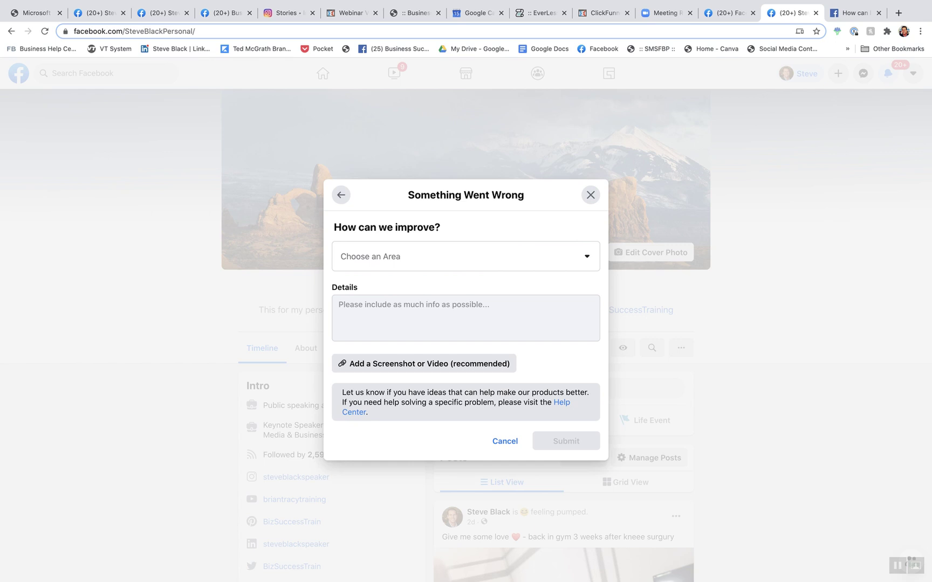
pyautogui.click(466, 256)
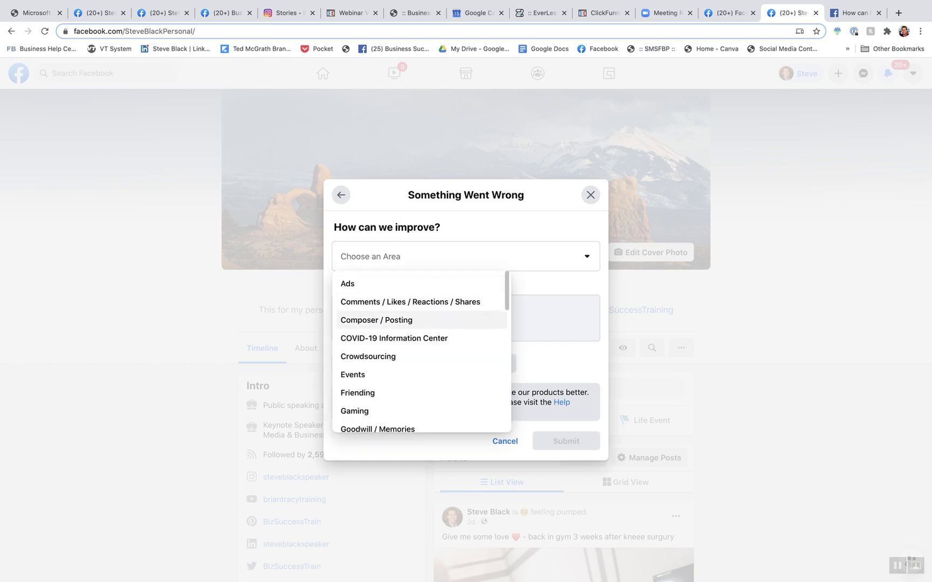
pyautogui.scroll(-3, 420, 350)
pyautogui.scroll(-2, 338, 315)
pyautogui.scroll(-2, 339, 315)
pyautogui.scroll(-2, 339, 315)
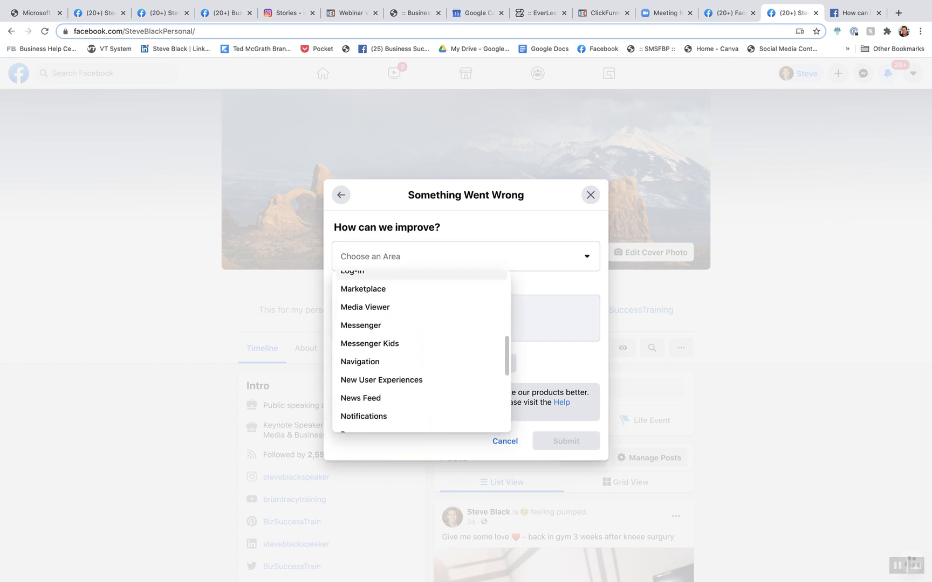
pyautogui.scroll(-3, 338, 314)
pyautogui.scroll(-1, 339, 314)
pyautogui.scroll(-1, 339, 315)
pyautogui.scroll(-1, 338, 315)
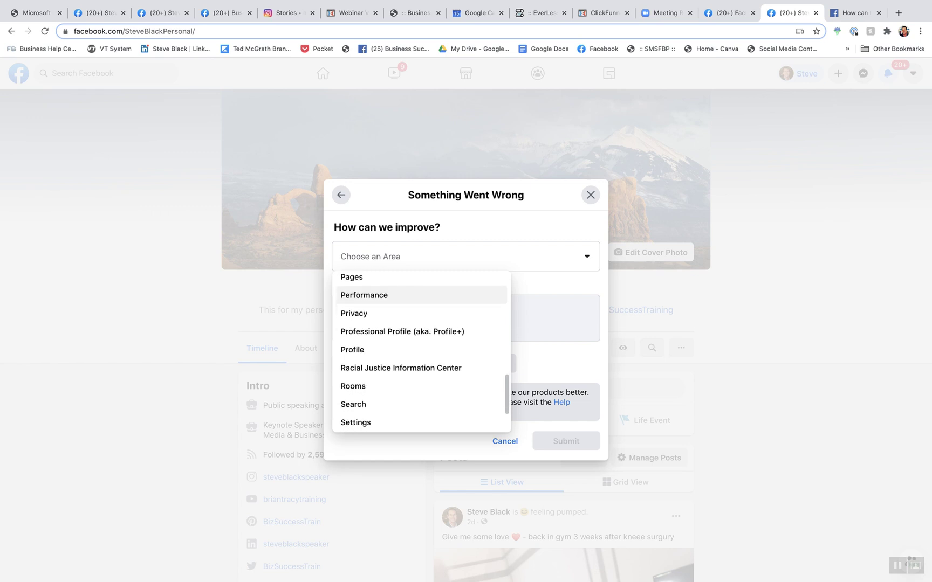
pyautogui.scroll(-1, 339, 315)
pyautogui.scroll(-2, 338, 314)
pyautogui.scroll(-1, 339, 315)
pyautogui.scroll(-1, 338, 314)
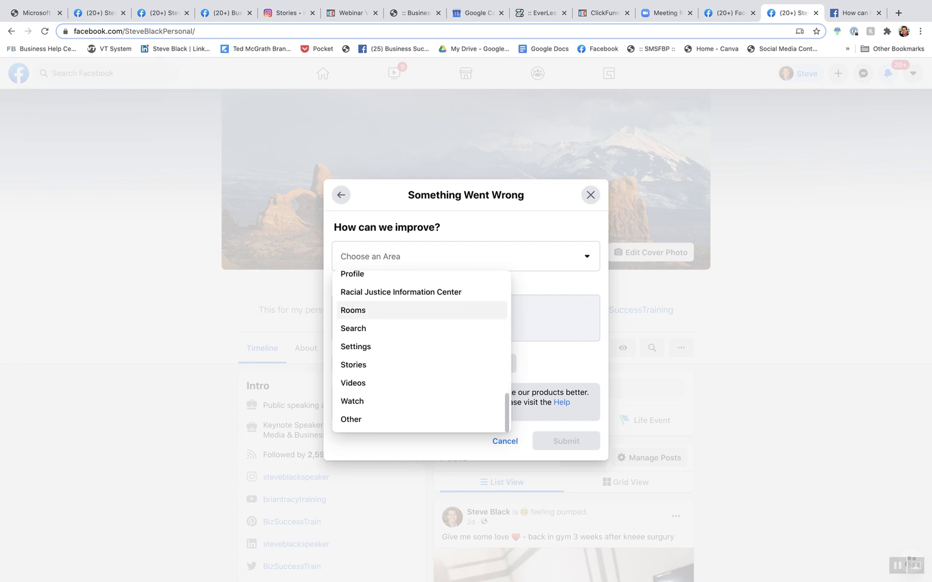
pyautogui.scroll(1, 339, 314)
pyautogui.scroll(2, 339, 314)
pyautogui.scroll(2, 338, 314)
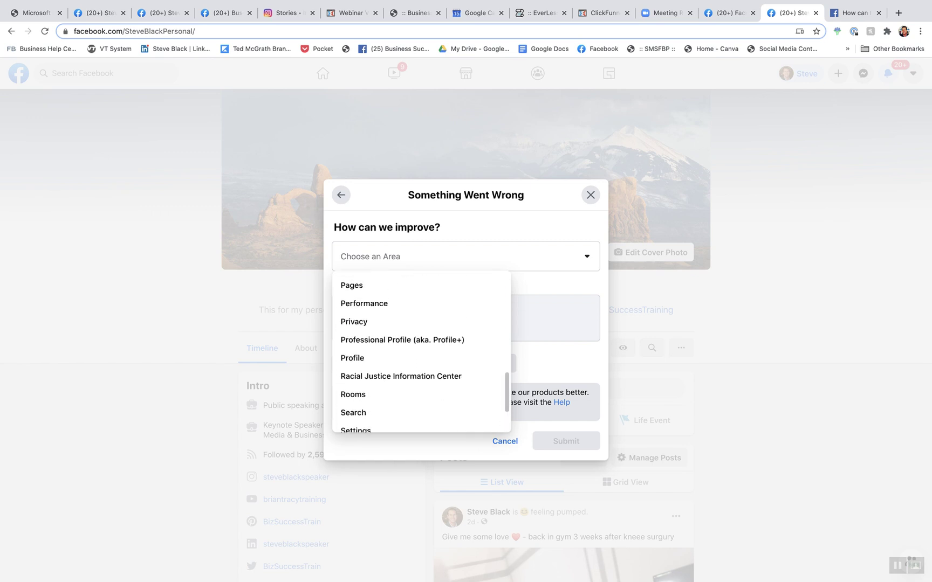
pyautogui.scroll(1, 339, 315)
pyautogui.scroll(1, 338, 315)
pyautogui.scroll(1, 339, 315)
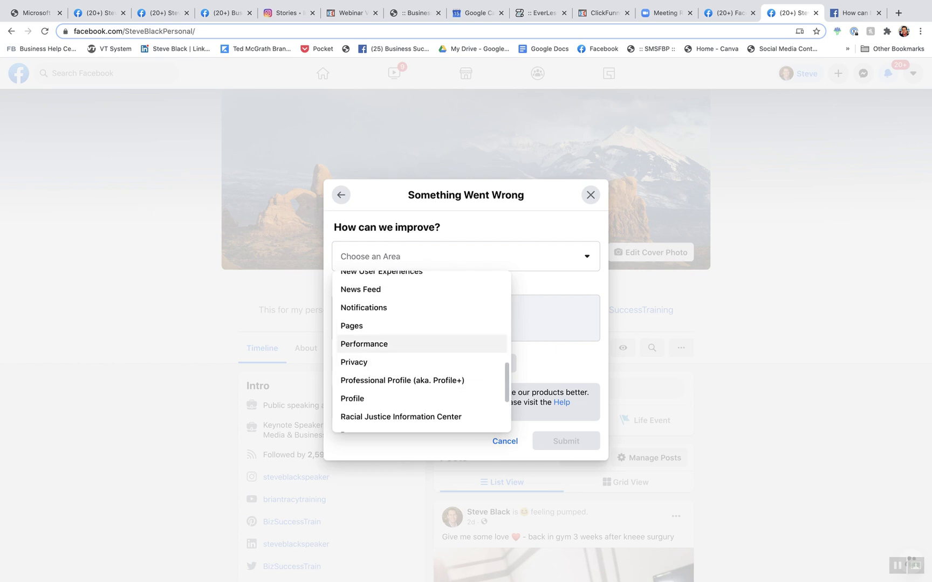
pyautogui.scroll(1, 339, 315)
pyautogui.scroll(2, 423, 342)
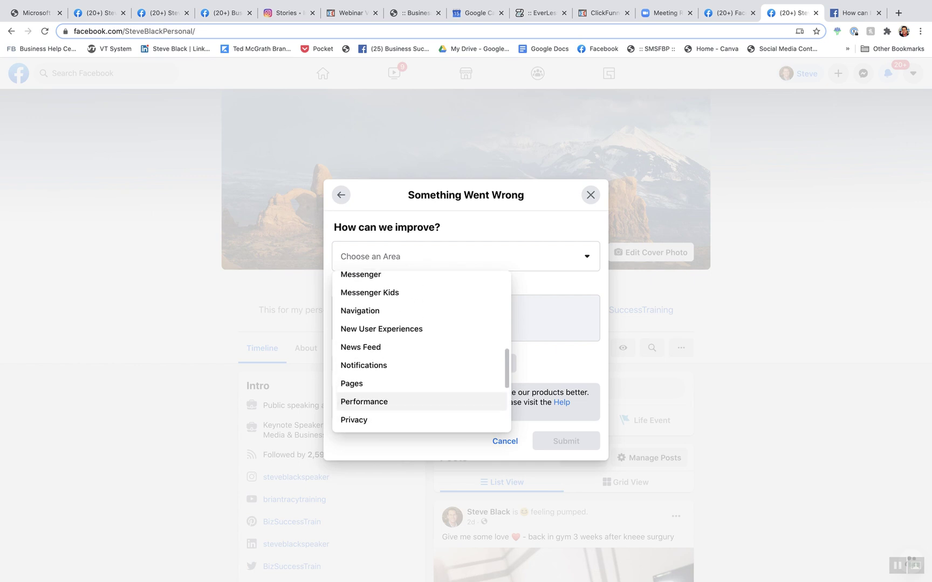
pyautogui.click(381, 332)
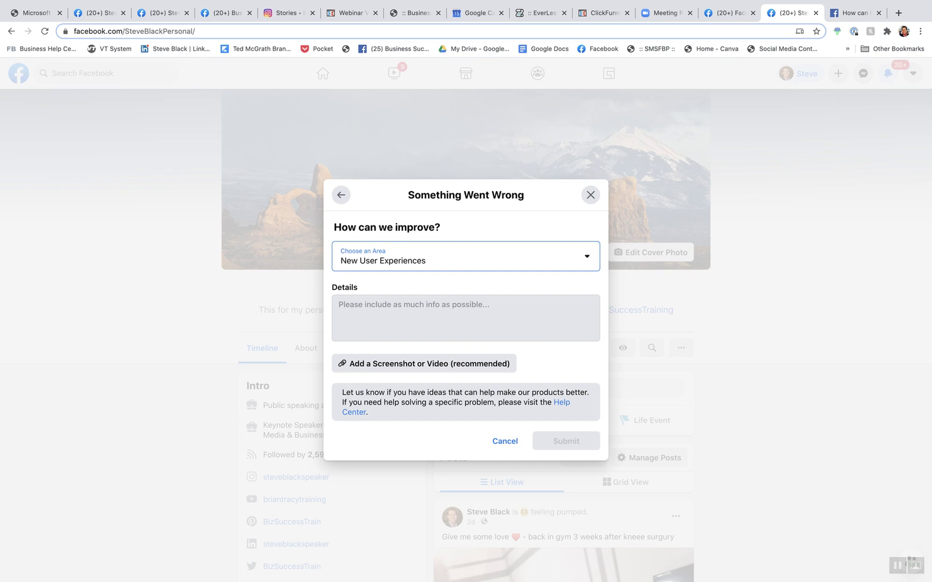
# Enter details describing the missing Switch to Classic Facebook option and asking to be switched back
pyautogui.press('Tab')
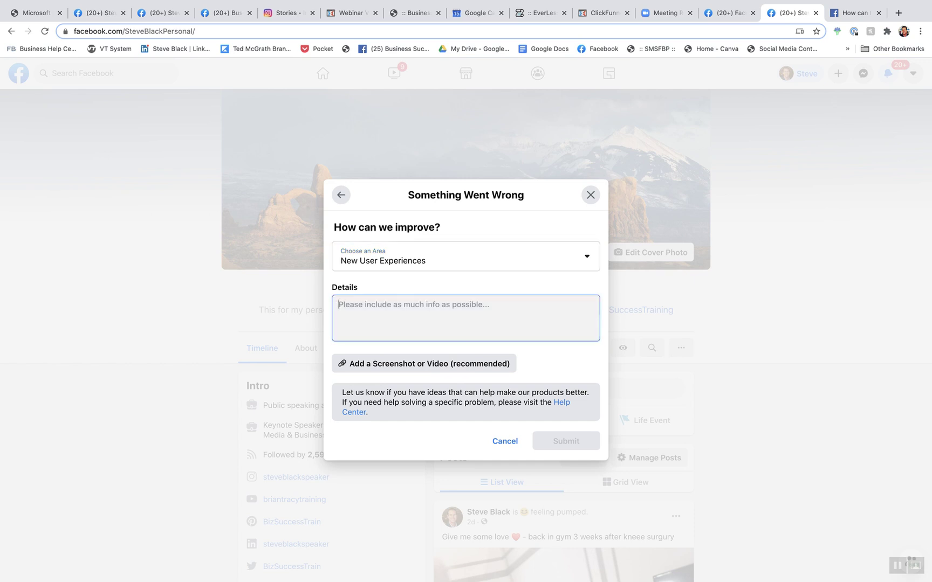
pyautogui.write('Switch to Classic Facebook ')
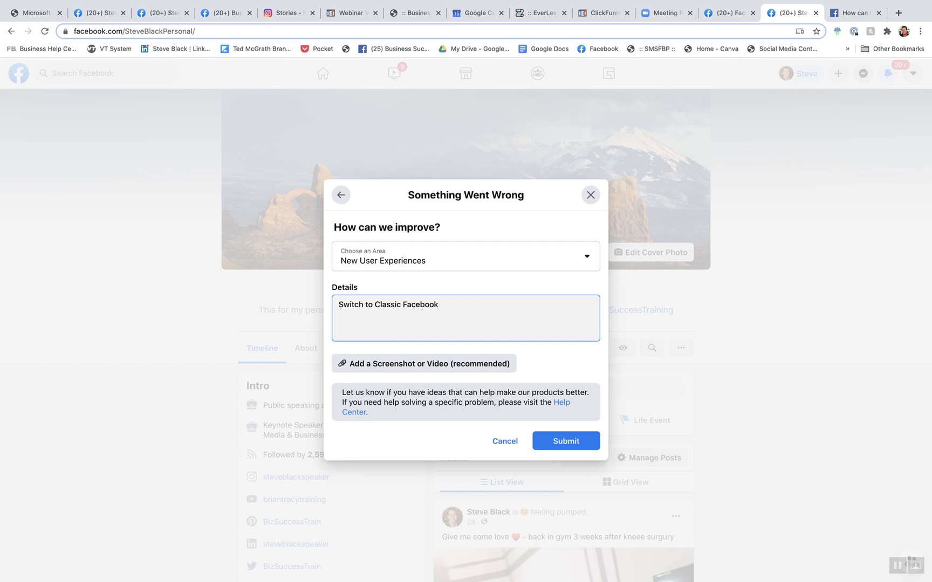
pyautogui.write('opti')
pyautogui.write('on is not ')
pyautogui.write('showing')
pyautogui.write(' in drop')
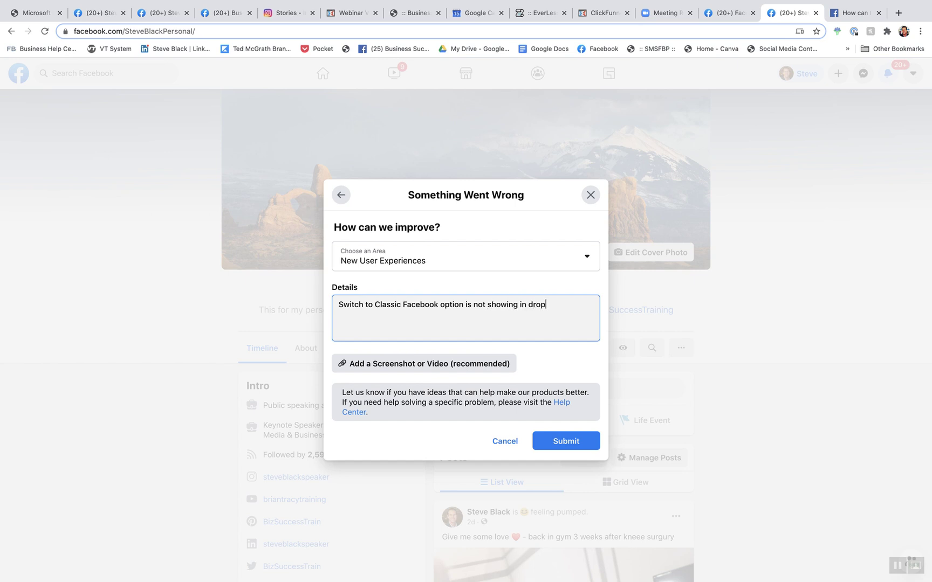
pyautogui.write('bo')
pyautogui.write('x in upp')
pyautogui.write('er right')
pyautogui.write(' corn')
pyautogui.write('er - please ')
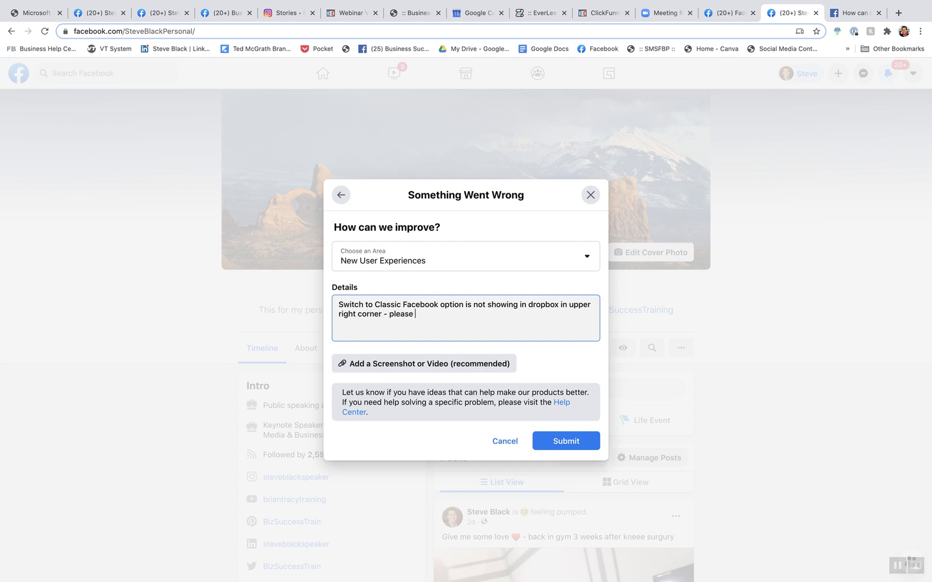
pyautogui.write('restore')
pyautogui.write(' on my ac')
pyautogui.write('count ')
pyautogui.write('or j')
pyautogui.write('ust swit')
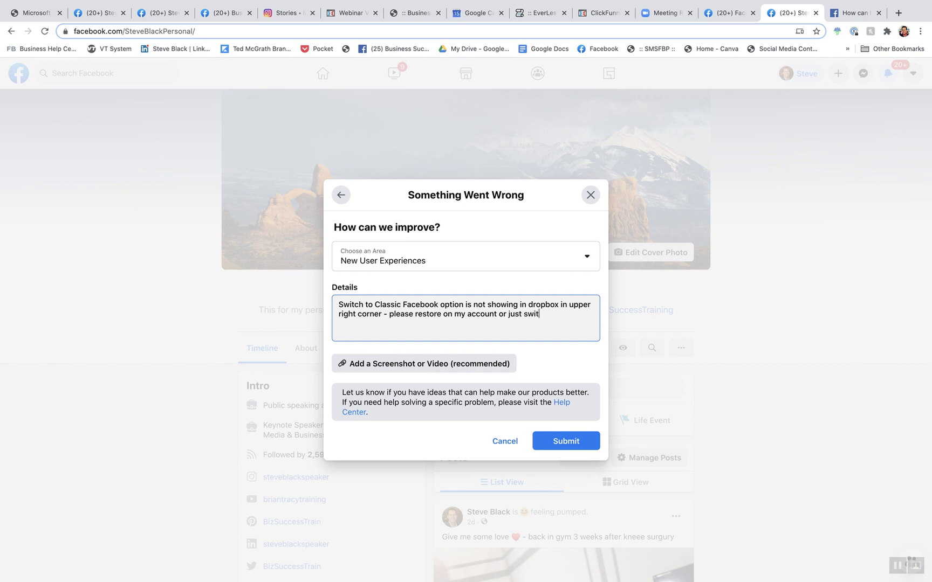
pyautogui.write('ch me ba')
pyautogui.write('ck to ')
pyautogui.write('"')
pyautogui.write('Classic ')
pyautogui.write('Faceb')
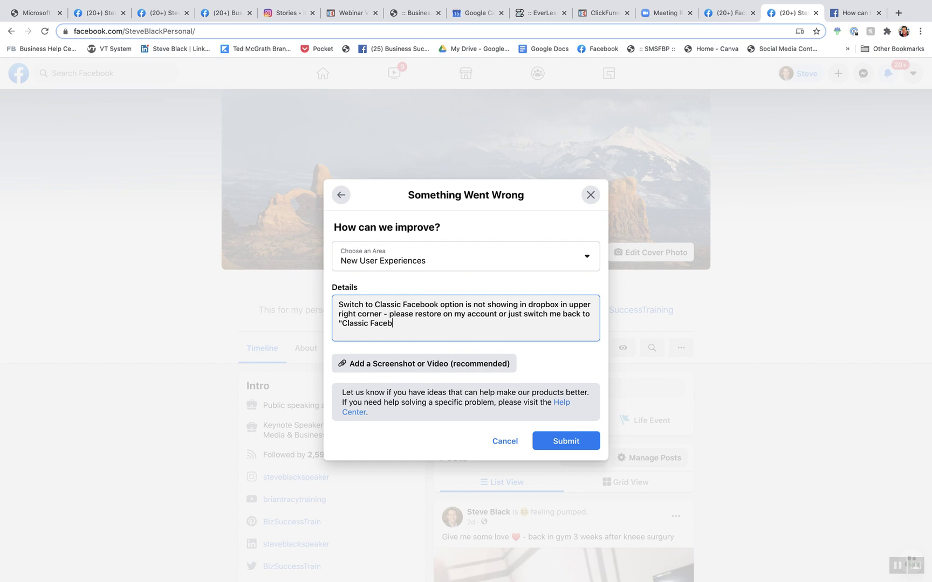
pyautogui.write('ook"')
pyautogui.press('Tab')
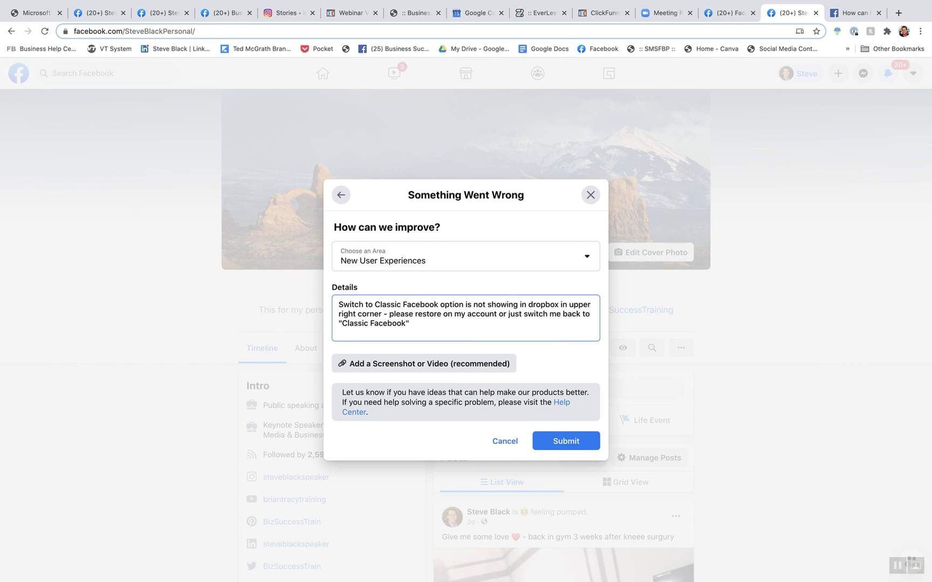
# Attach the fbswitchmissing screenshot from Desktop and submit the feedback report
pyautogui.press('Return')
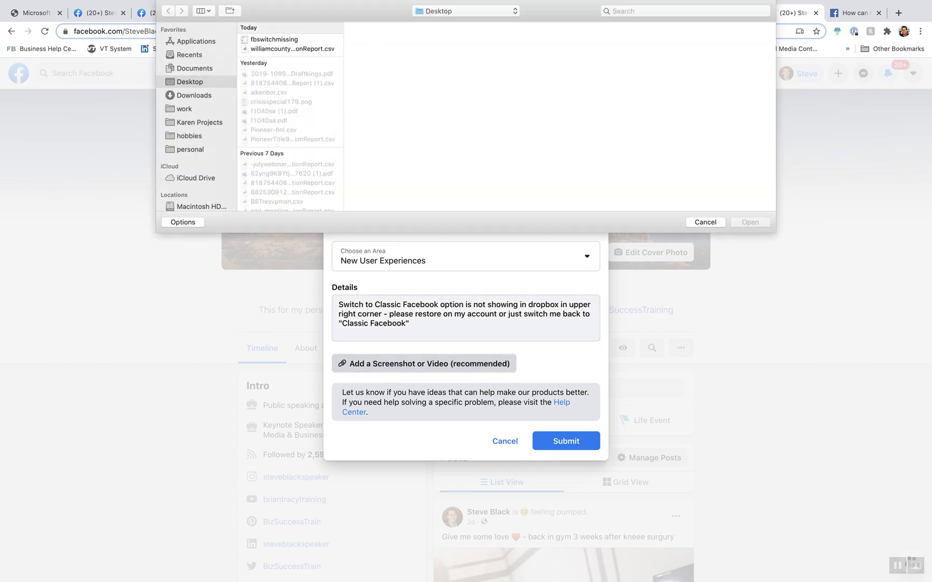
pyautogui.press('Down')
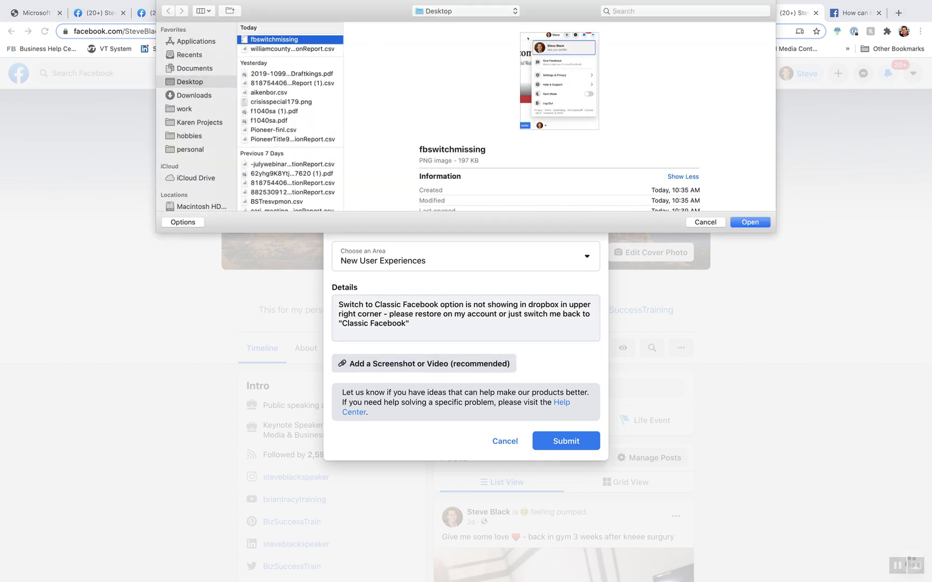
pyautogui.press('Return')
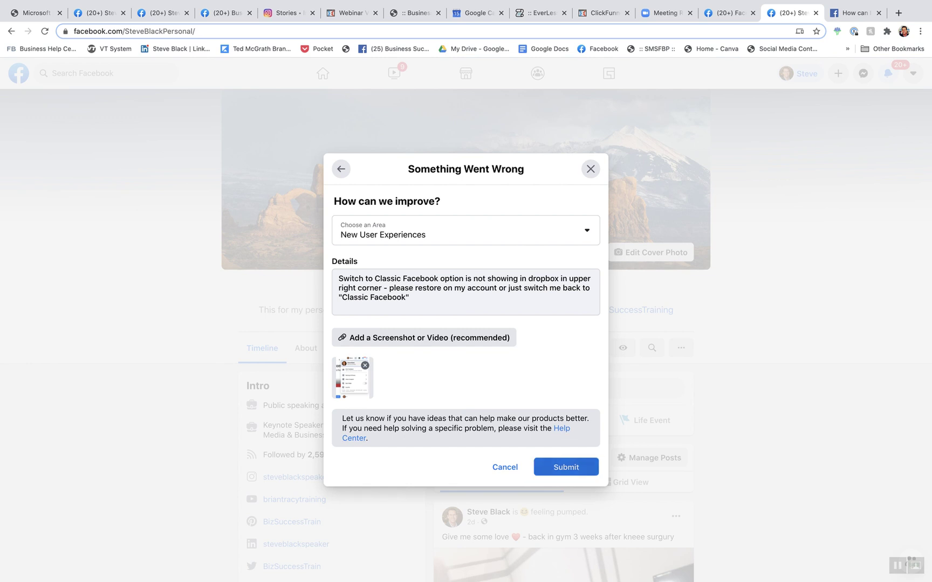
pyautogui.click(565, 467)
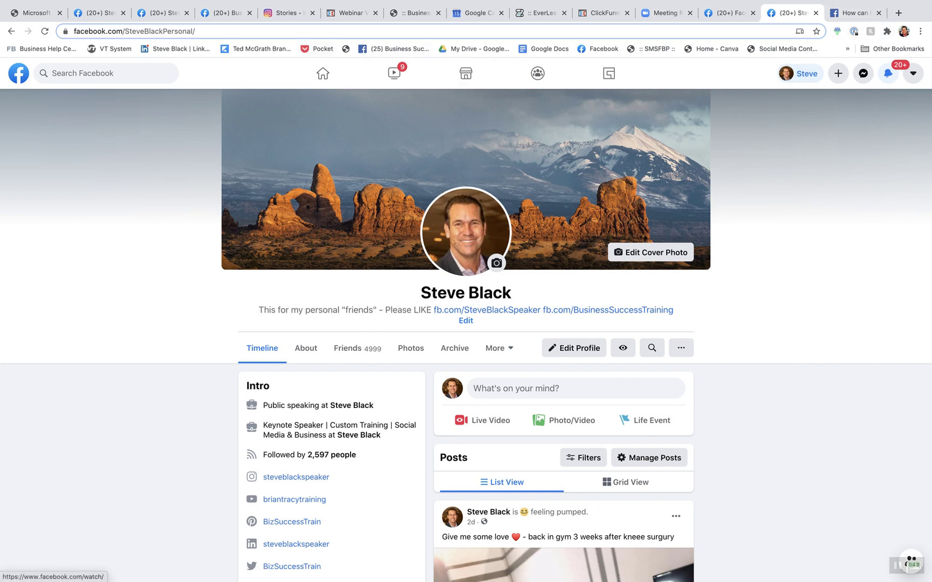
# Edit the address bar URL toward facebook.com/SteveBlackSpeaker to load the public figure Page
pyautogui.hotkey('ctrl', 'l')
pyautogui.press('Escape')
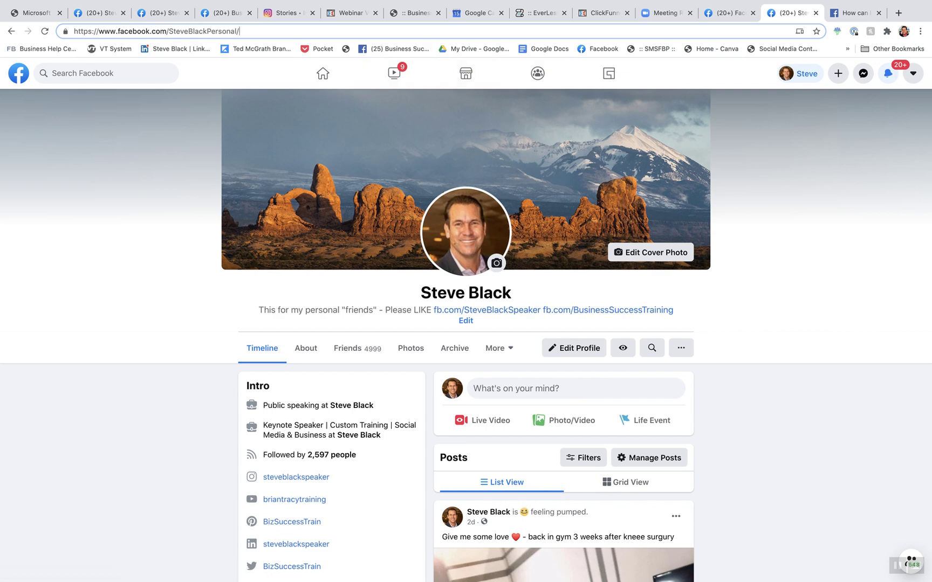
pyautogui.press('BackSpace')
pyautogui.press('BackSpace')
pyautogui.press('BackSpace')
pyautogui.press('BackSpace')
pyautogui.press('BackSpace')
pyautogui.press('BackSpace')
pyautogui.press('BackSpace')
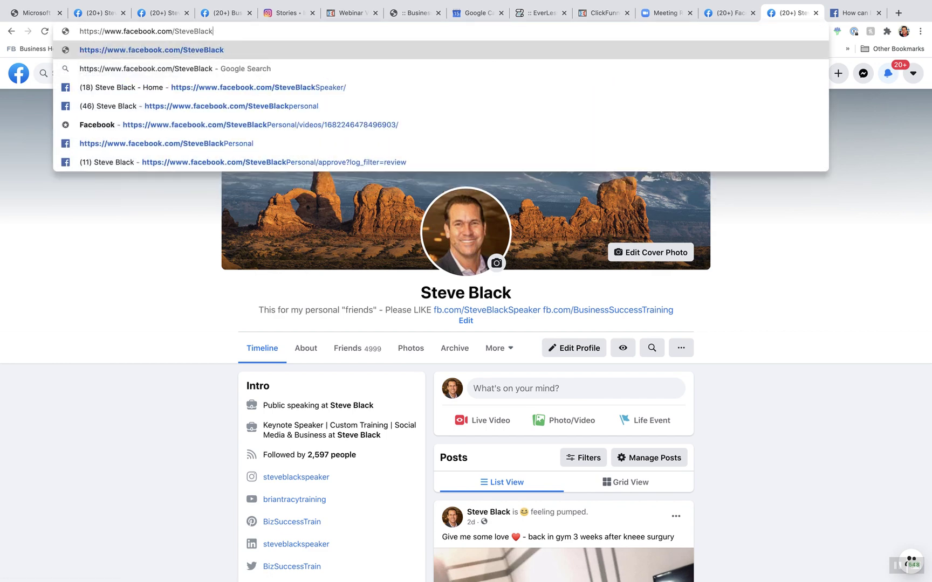
pyautogui.write('speaker')
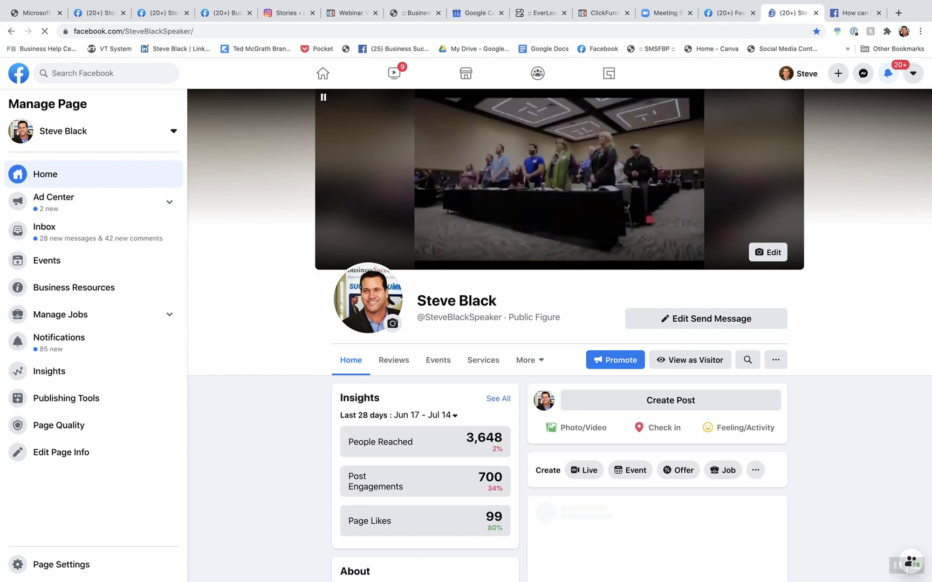
pyautogui.scroll(-3, 560, 335)
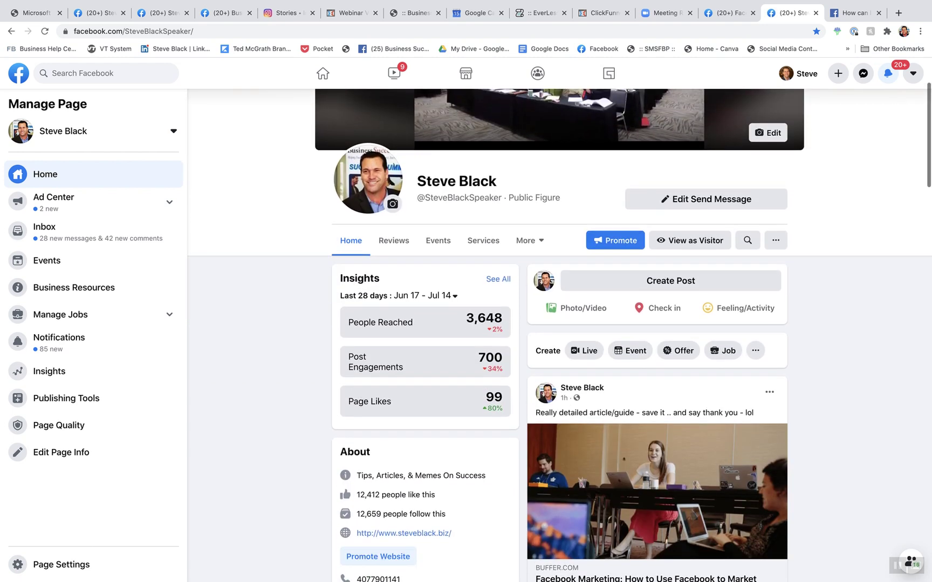
pyautogui.scroll(1, 559, 335)
pyautogui.scroll(2, 559, 334)
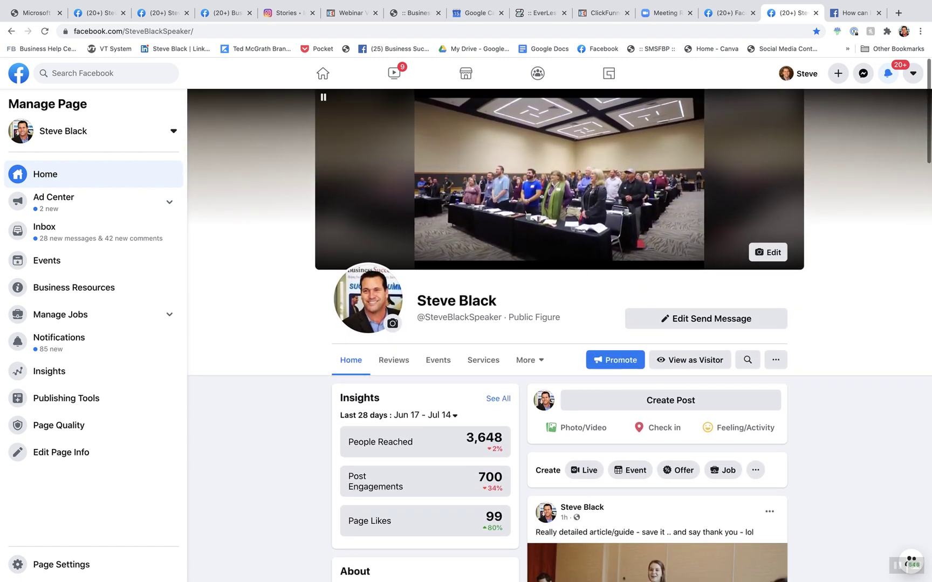